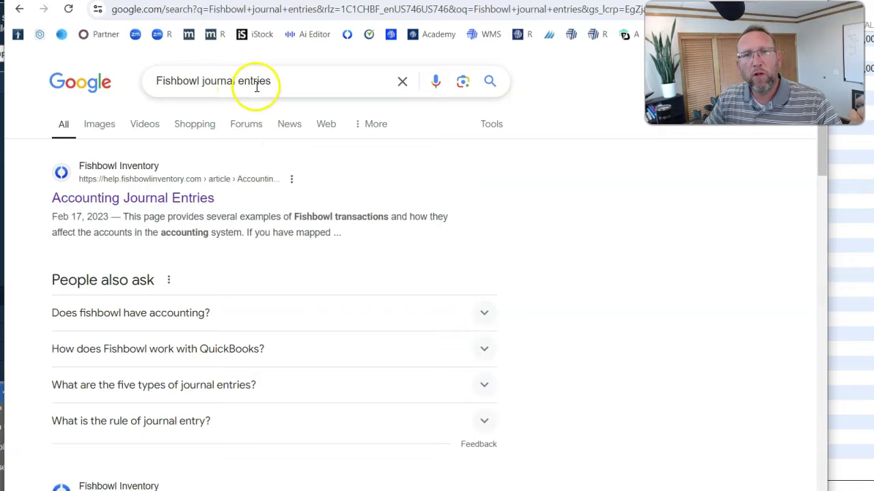
Open the Fishbowl Accounting Journal Entries help article and look through its contents list of transaction types
left_click(182, 203)
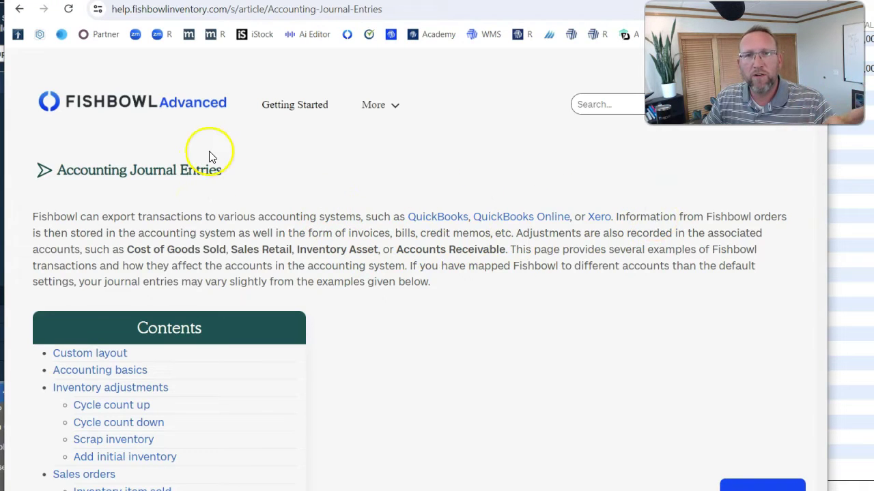
scroll(254, 170, "down", 4)
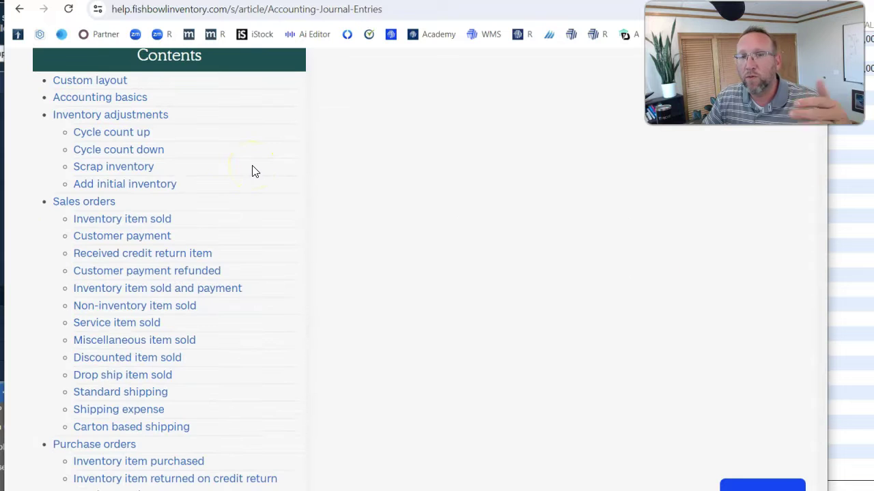
scroll(252, 170, "down", 4)
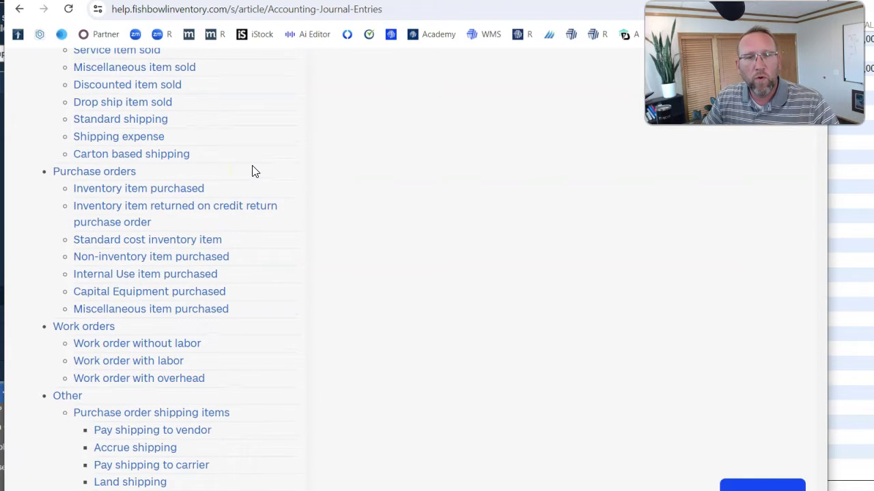
scroll(252, 171, "down", 4)
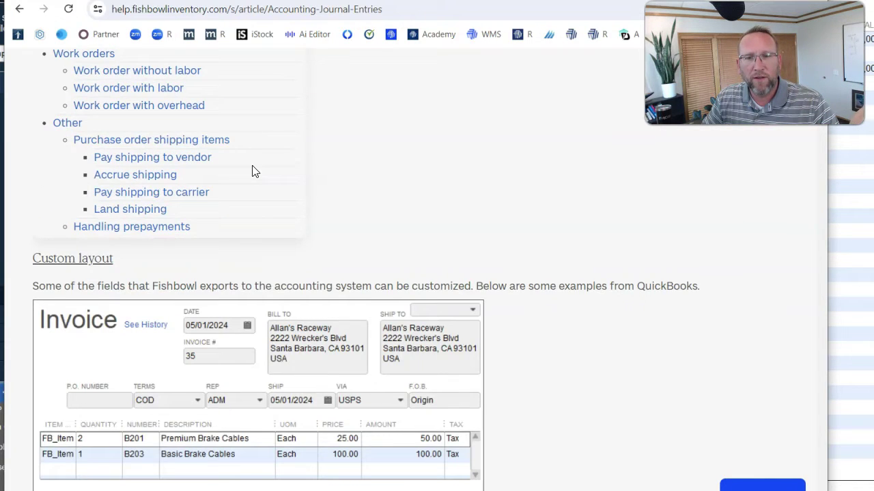
scroll(252, 171, "up", 15)
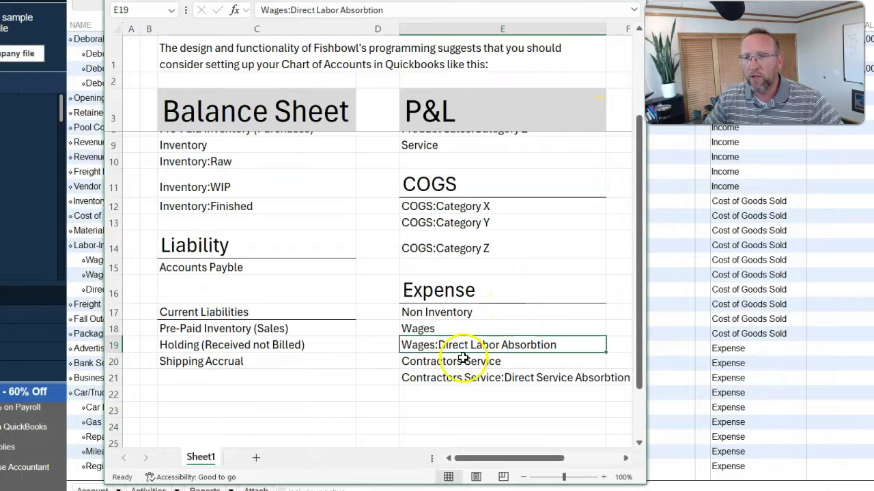
Review the Wages, Direct Labor Absorption and Contractors Service accounts under Expense in the chart of accounts spreadsheet
left_click(445, 361)
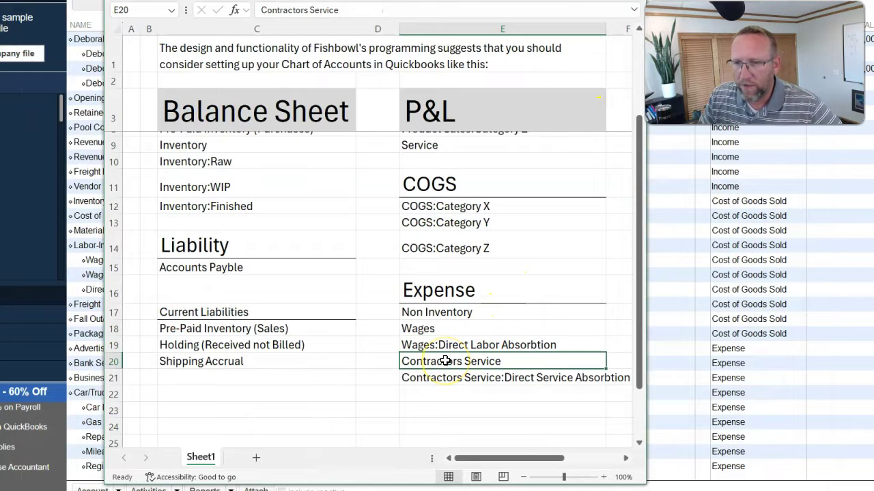
left_click(456, 345)
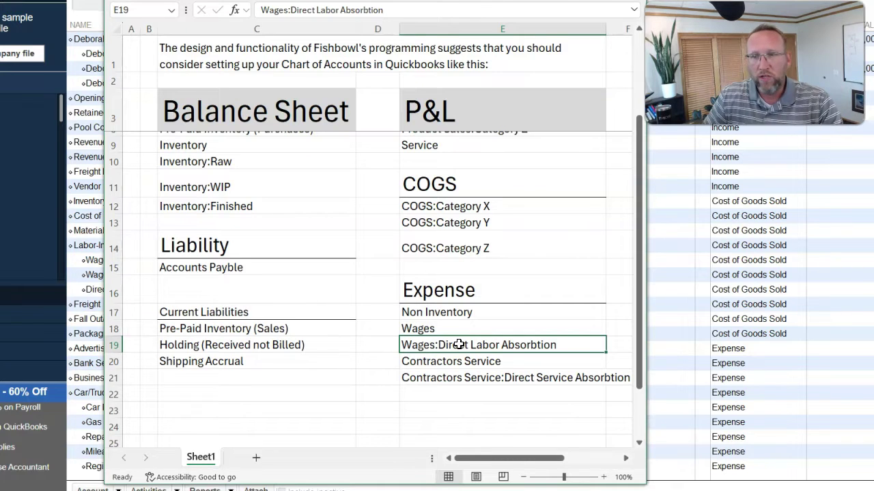
left_click(436, 330)
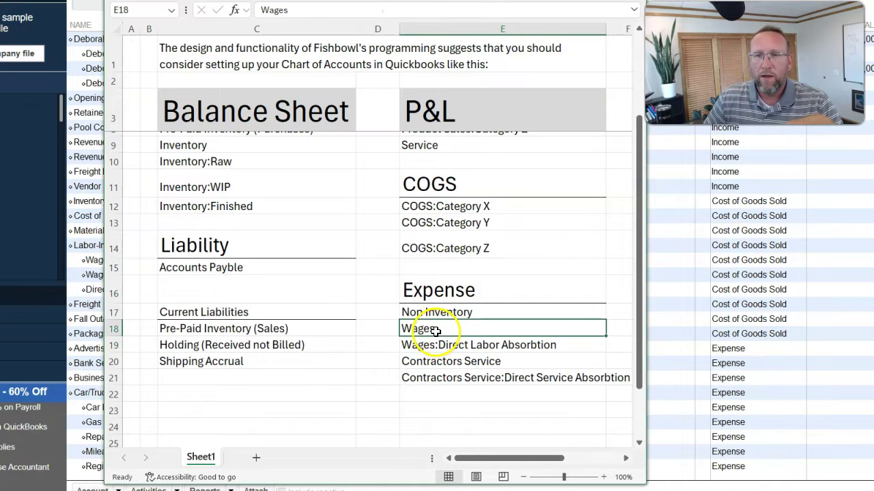
left_click(447, 346)
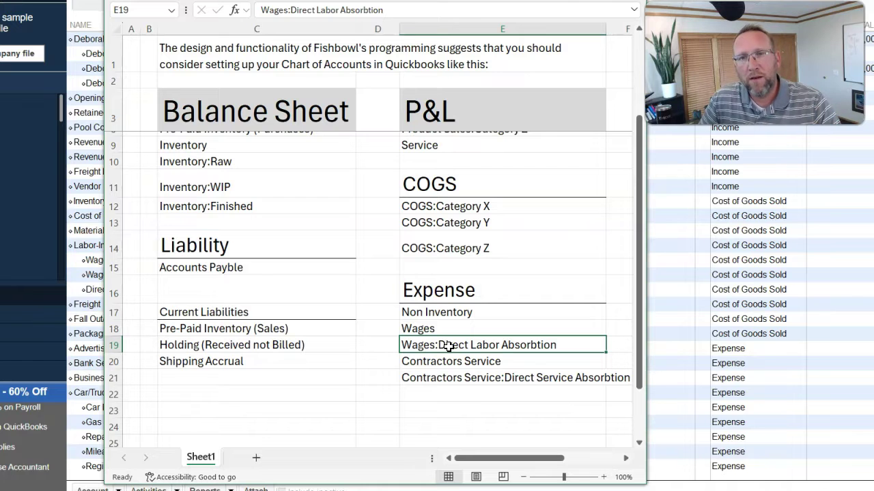
Review the Raw, WIP and Finished inventory sub-accounts under Assets on the balance sheet side of the spreadsheet
left_click_drag(637, 259, 632, 173)
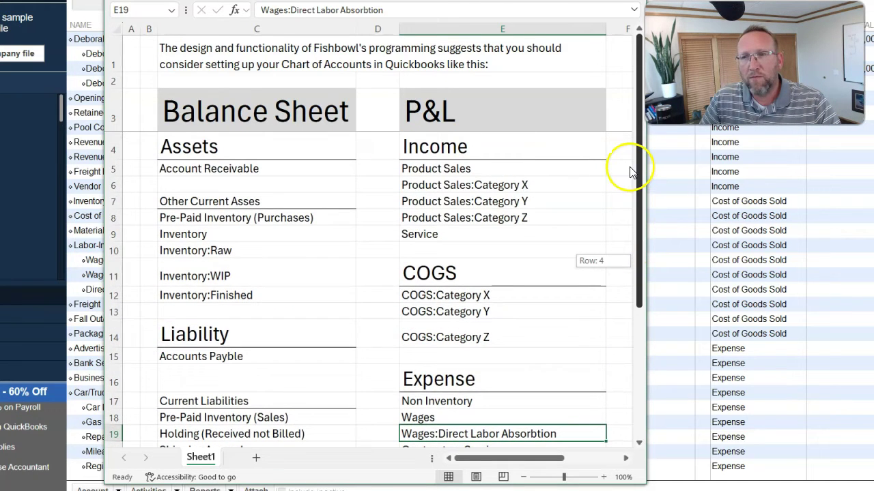
left_click(221, 252)
left_click(222, 273)
left_click(236, 292)
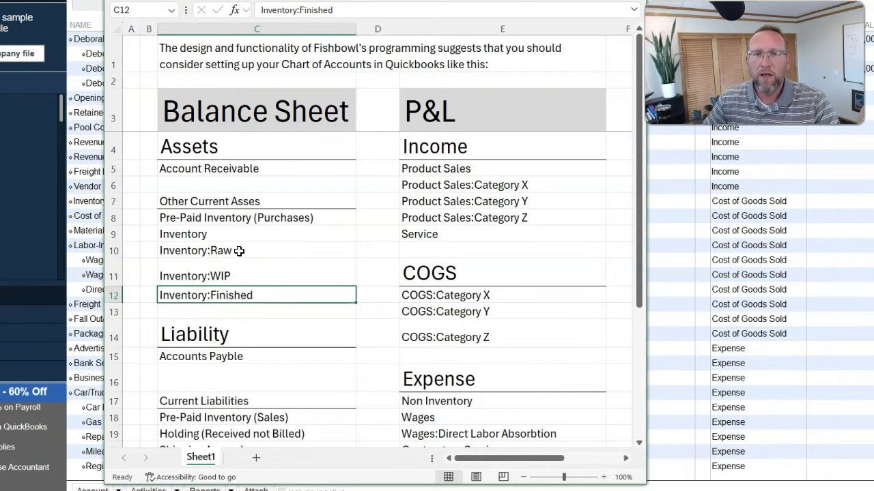
left_click(238, 251)
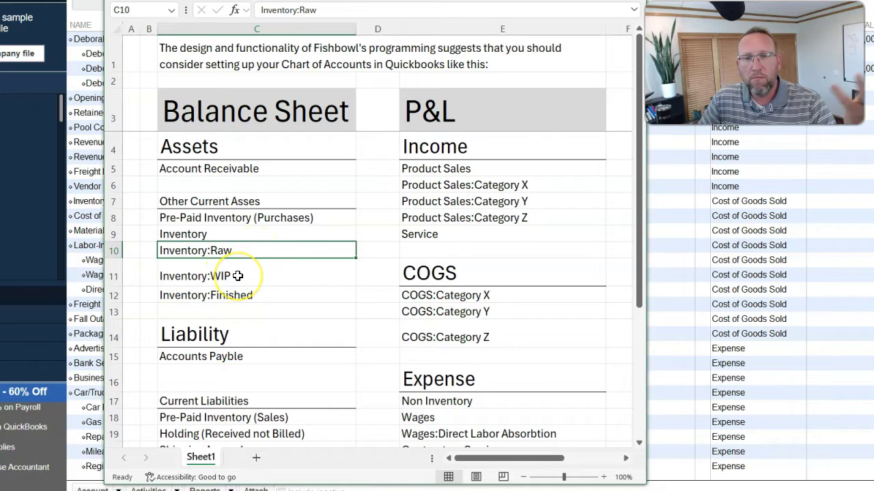
left_click(237, 275)
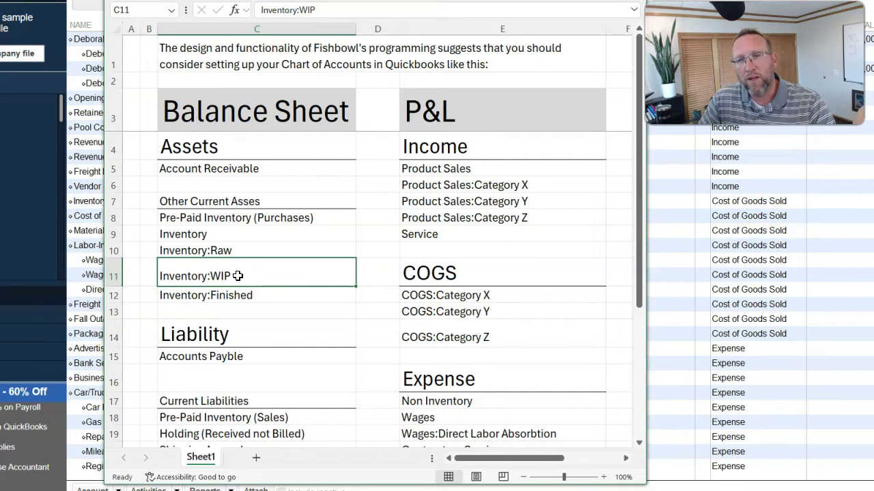
Trace the labor cost flow between the Wages:Direct Labor Absorption account and the Inventory:WIP and Inventory:Finished accounts
left_click(522, 436)
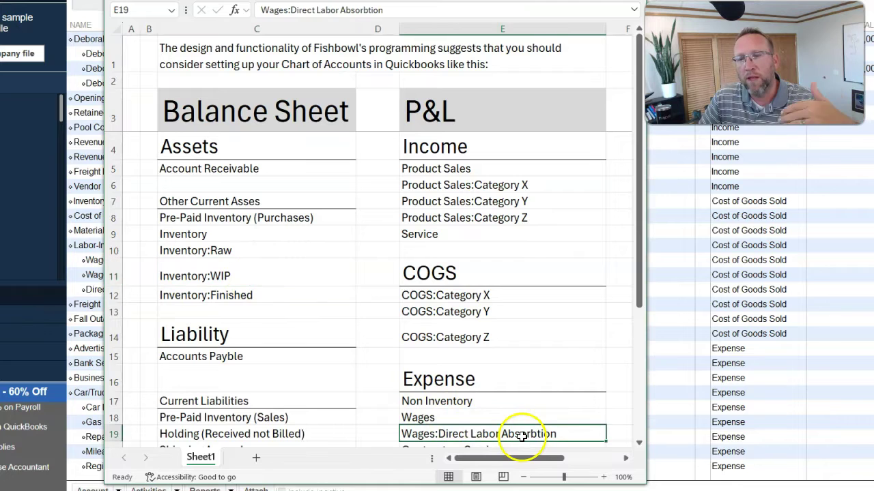
left_click(206, 275)
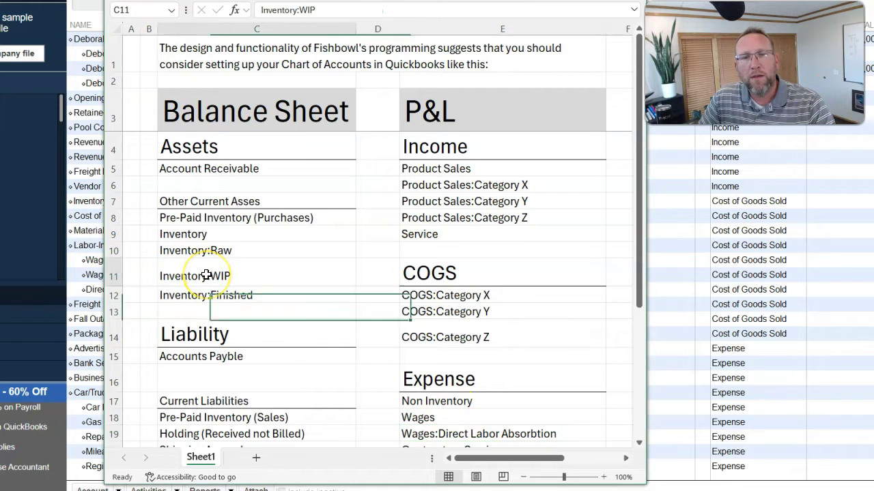
left_click(235, 298)
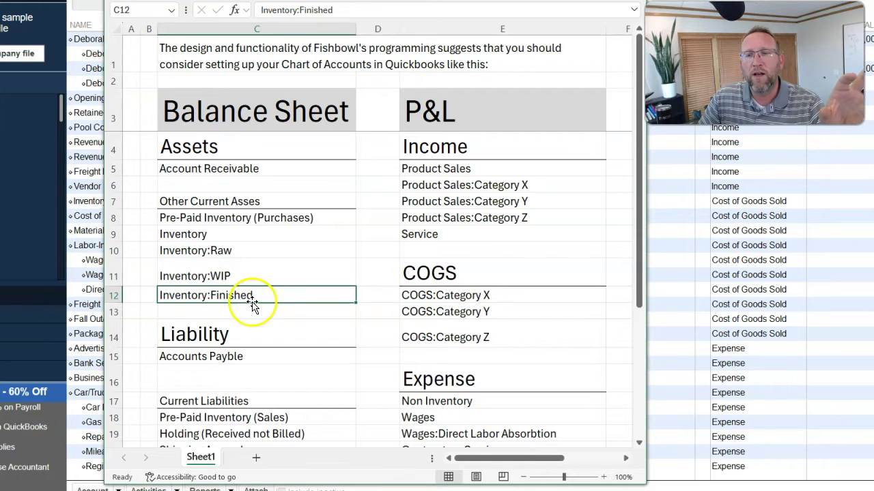
left_click(502, 436)
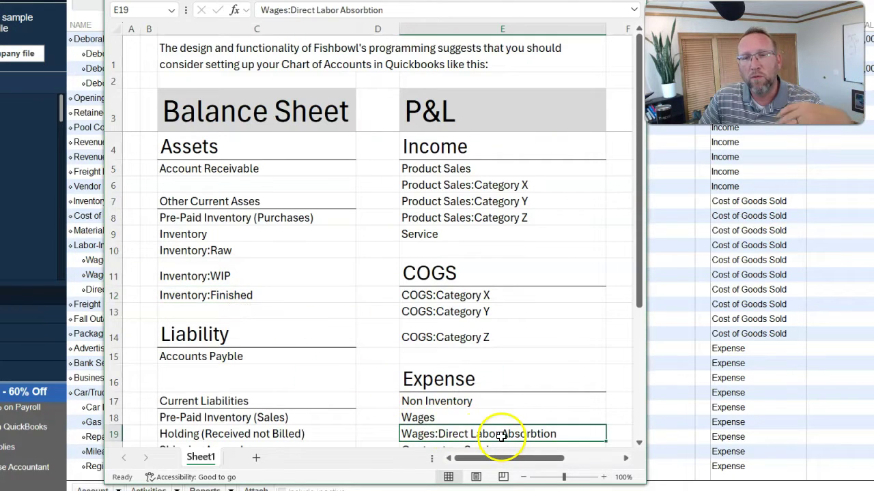
left_click(240, 274)
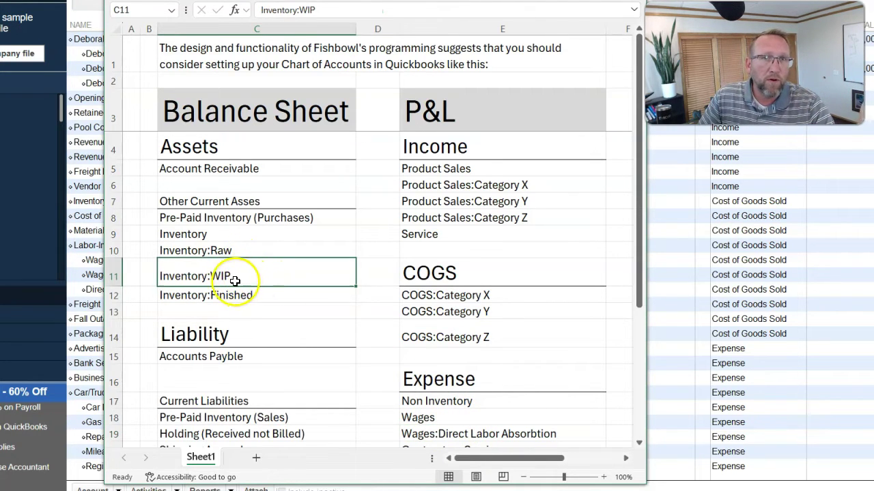
left_click(243, 293)
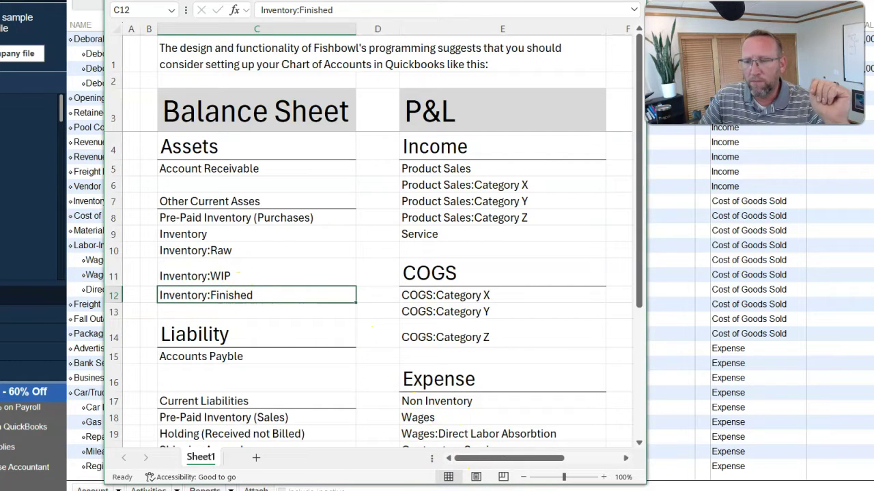
Switch to Fishbowl, bring up the BB2001 Mountain Bike bill of materials and widen its items table
left_click(584, 447)
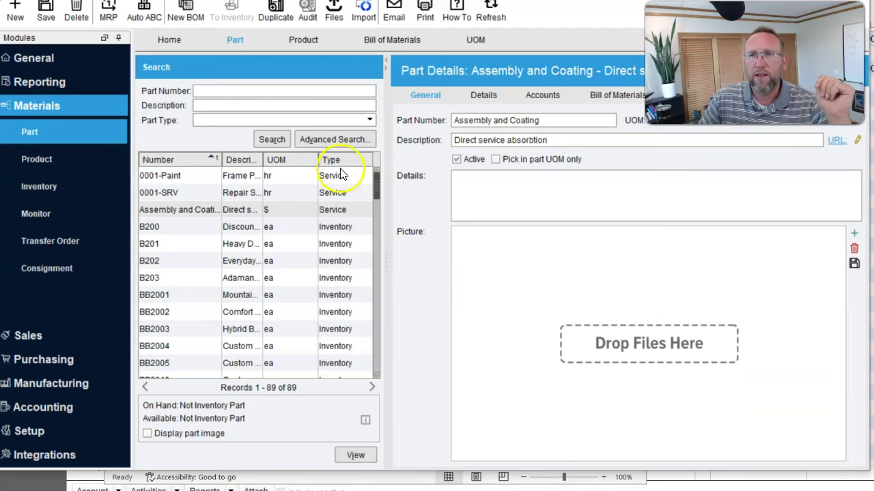
left_click(384, 41)
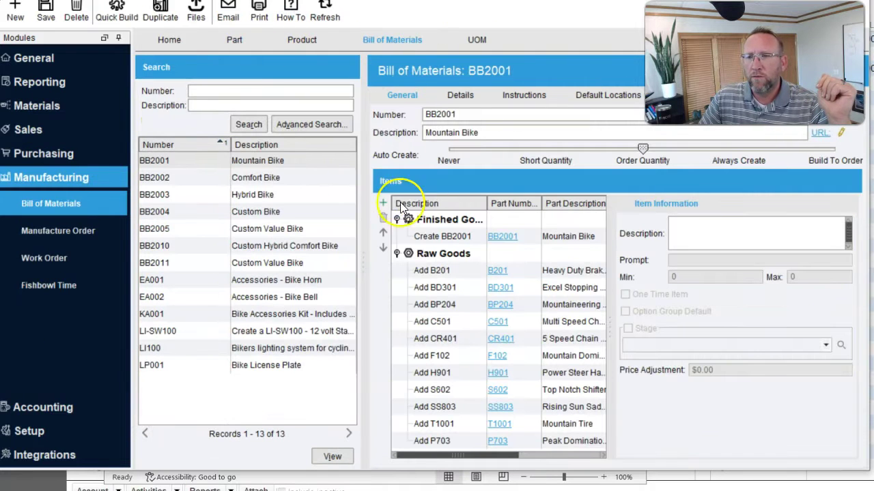
left_click_drag(363, 203, 291, 177)
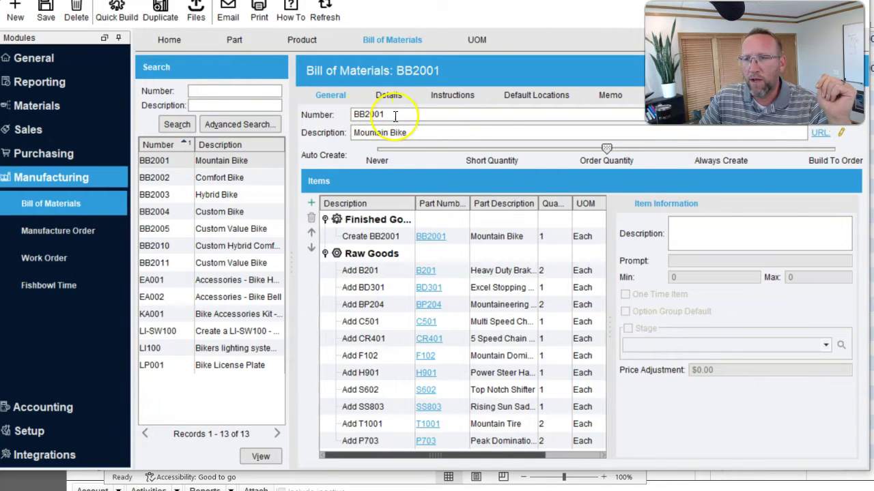
left_click_drag(477, 8, 452, 0)
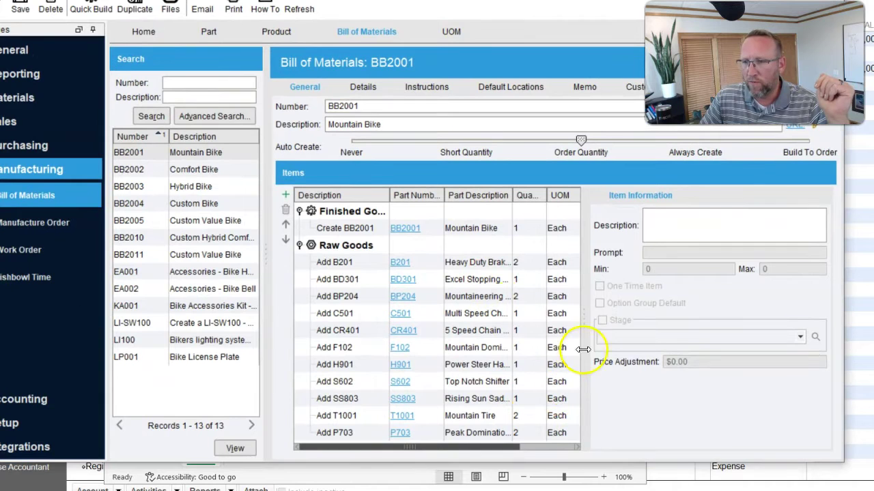
left_click_drag(583, 327, 638, 326)
Look through the raw goods of the BB2001 bill of materials, including B201, BP204, H901 and SS803
left_click(473, 266)
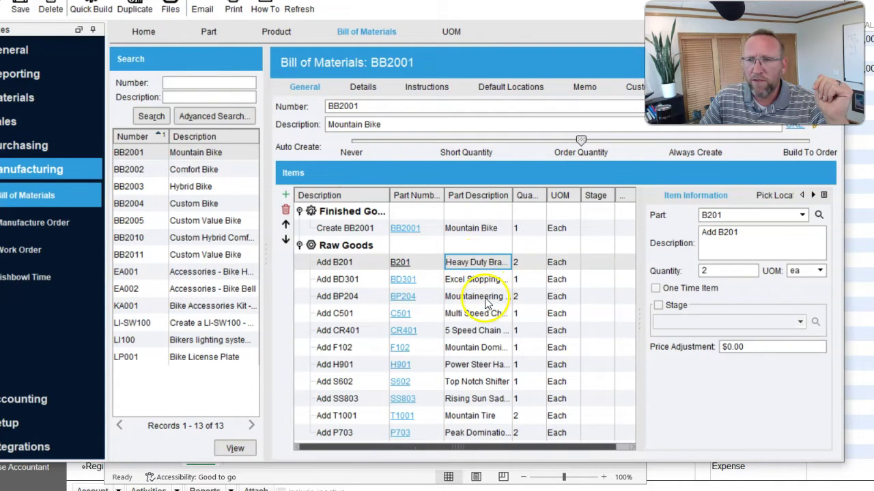
left_click(477, 296)
left_click(478, 365)
left_click(477, 400)
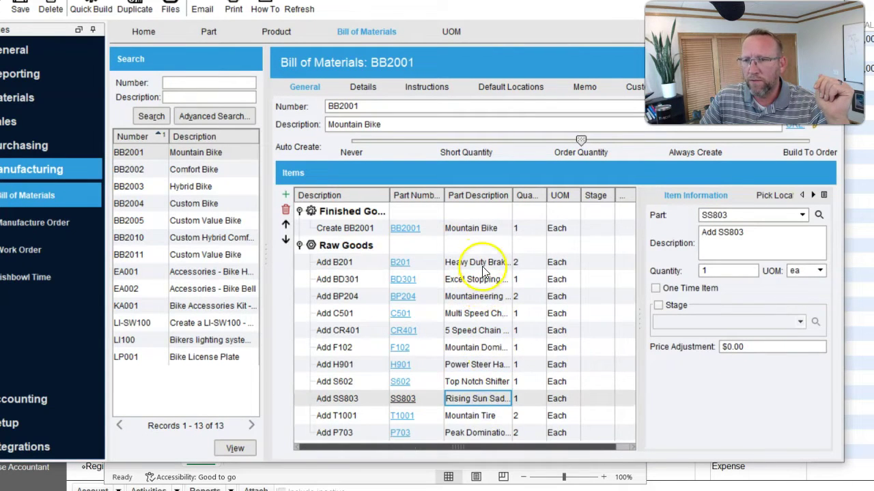
left_click(465, 365)
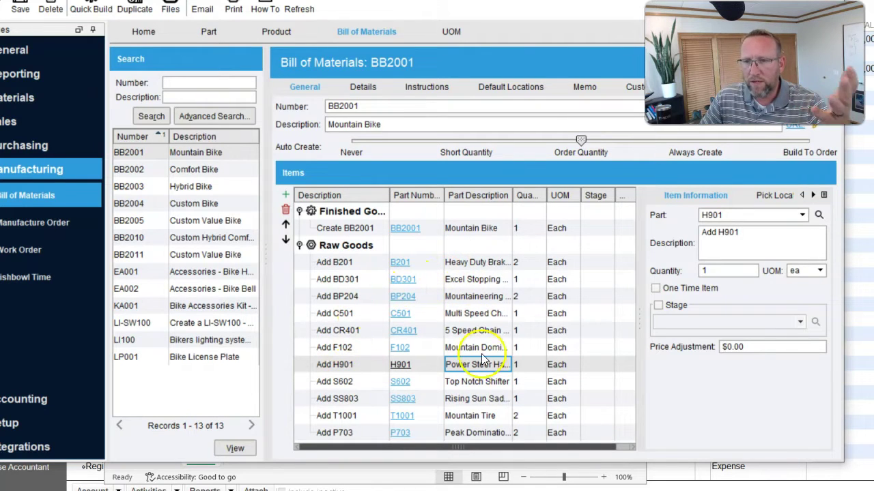
Add labor part LA101 to the BB2001 bill of materials as a raw good with quantity 1.5 hr, and save it
left_click(286, 195)
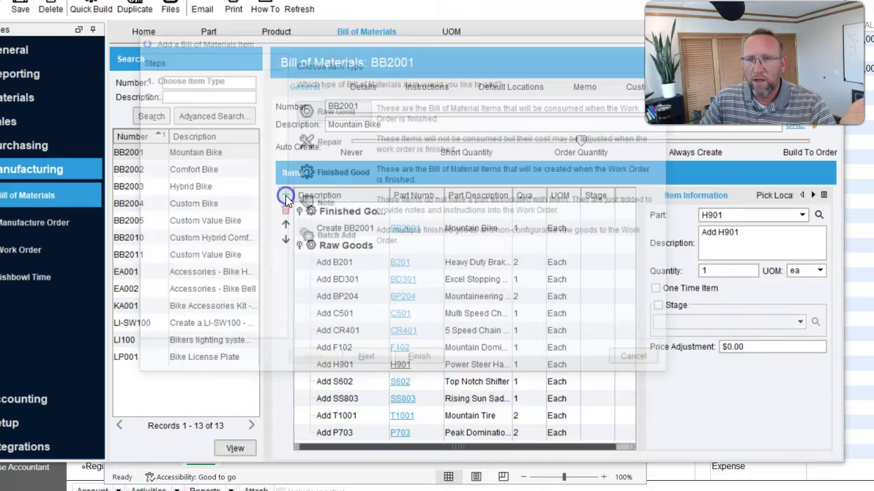
left_click(338, 112)
left_click(367, 362)
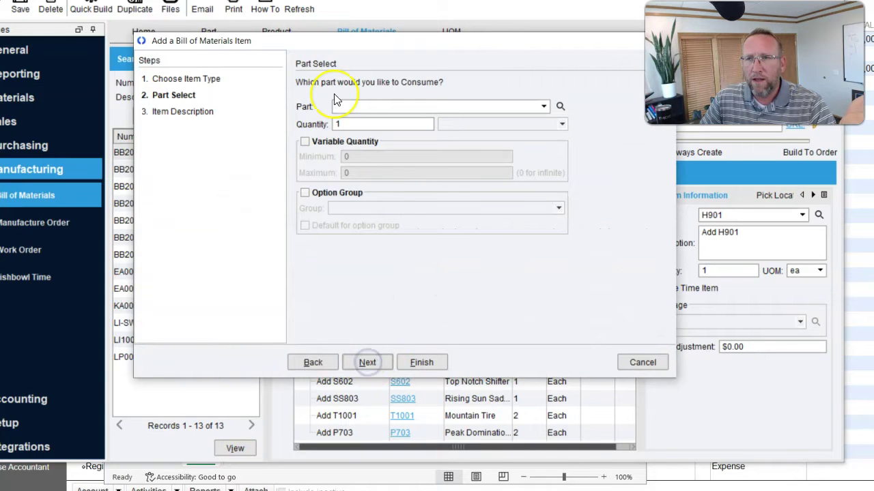
type("LA101")
left_click(363, 123)
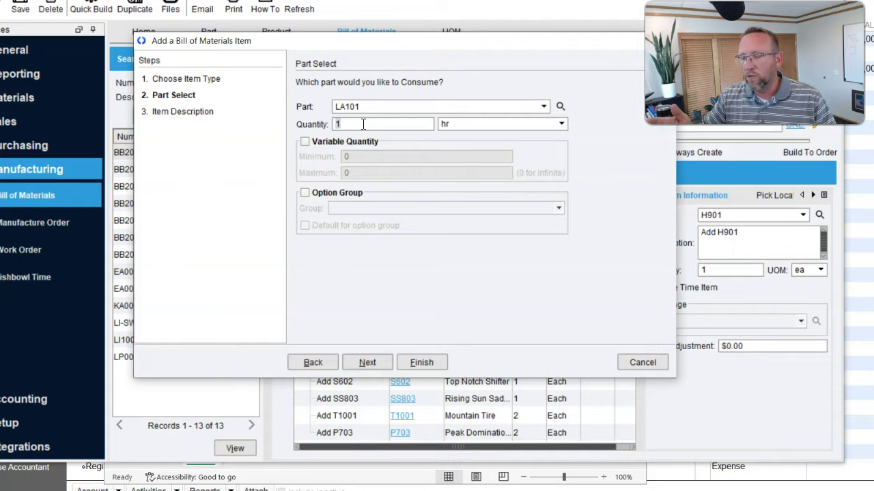
type("1.5")
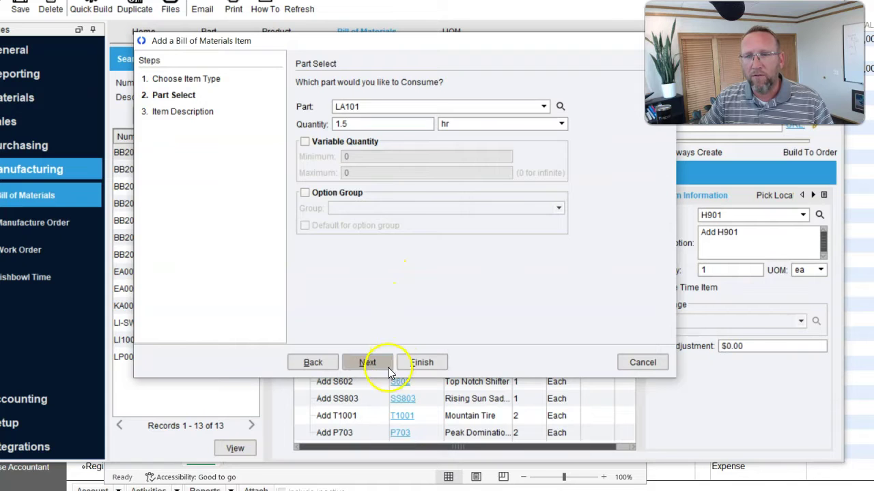
left_click(369, 362)
left_click(423, 362)
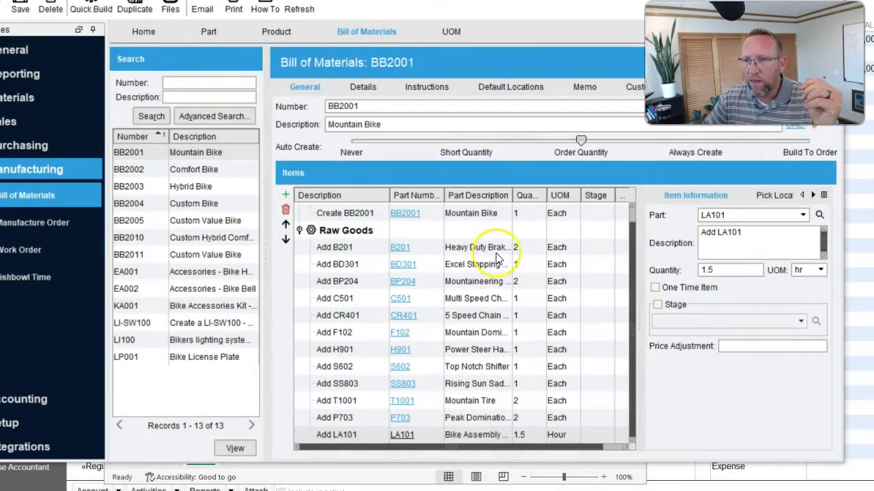
left_click(518, 213)
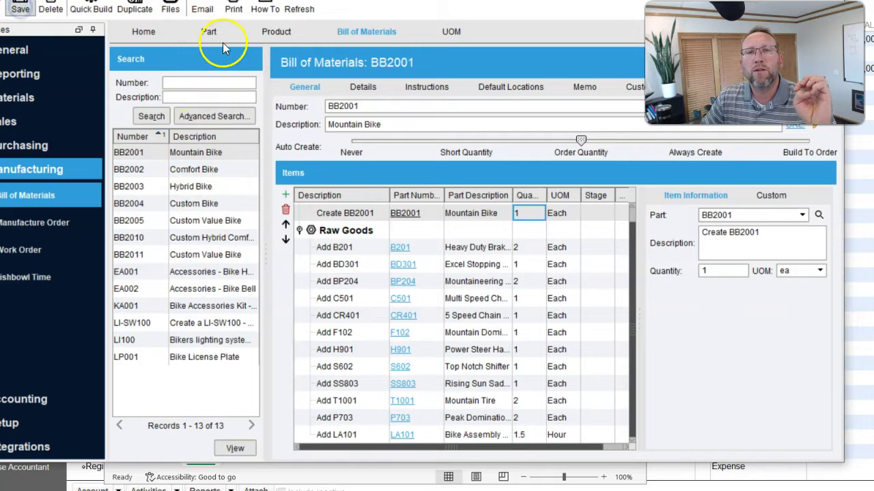
Open the details of labor part LA101 from the bill of materials and check its cost
left_click(401, 434)
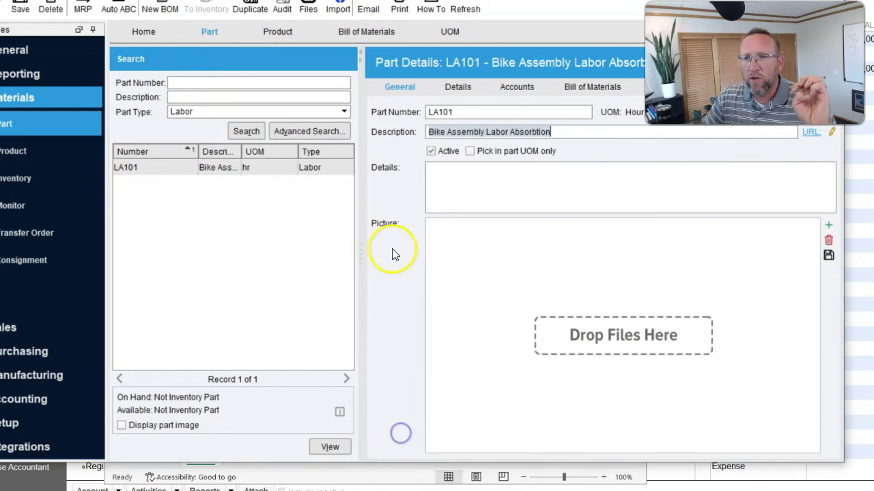
left_click(457, 87)
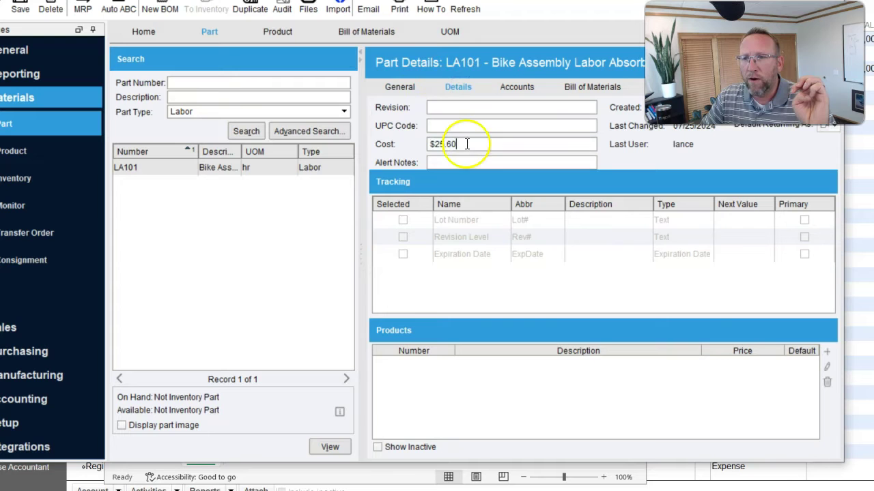
left_click_drag(467, 144, 432, 145)
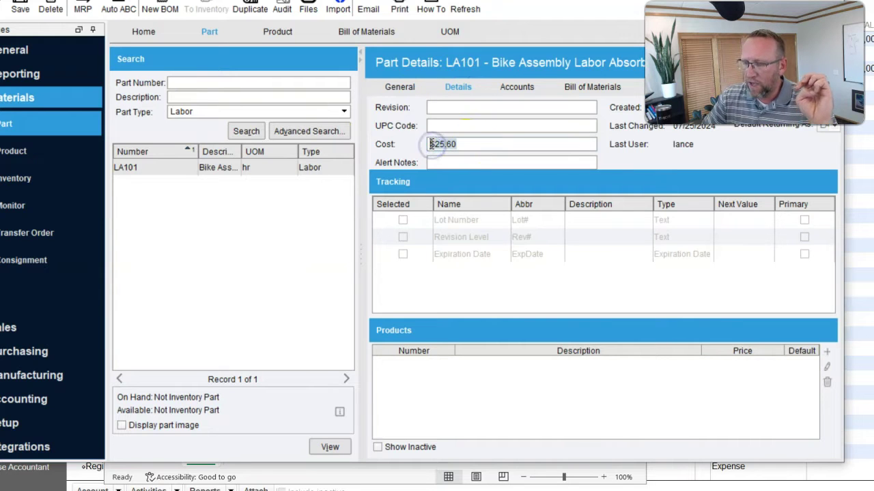
Set the cost of labor part LA101 to 0.00
type("0.00")
left_click(316, 230)
left_click(527, 148)
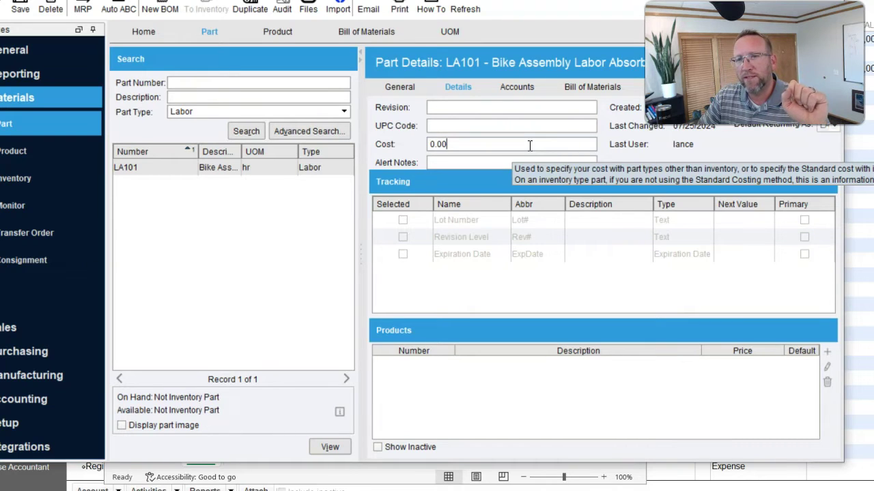
left_click_drag(478, 144, 409, 144)
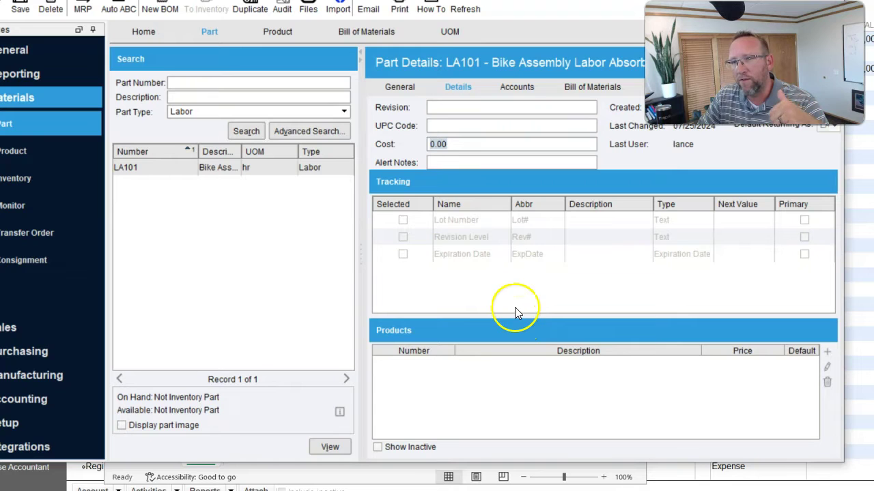
left_click(445, 143)
left_click_drag(454, 143, 401, 142)
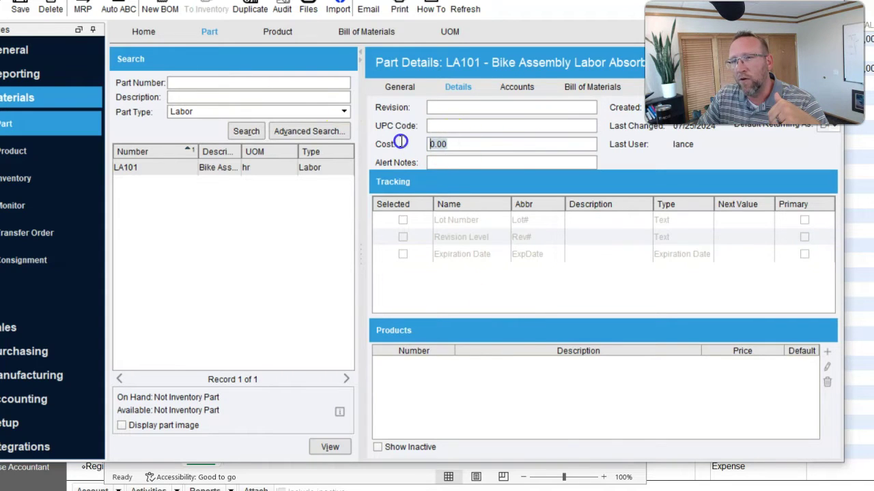
left_click(442, 166)
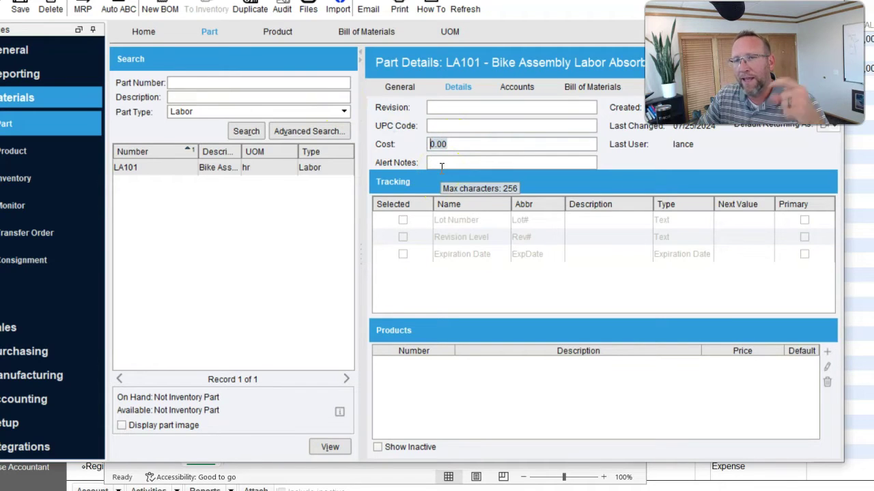
Set the cost of labor part LA101 to 25.50 and save the part
left_click(455, 144)
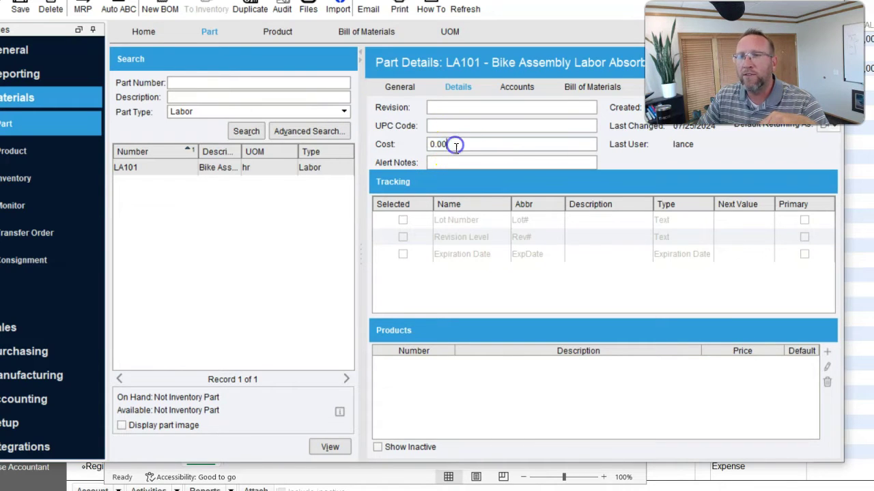
left_click(468, 144)
key("BackSpace")
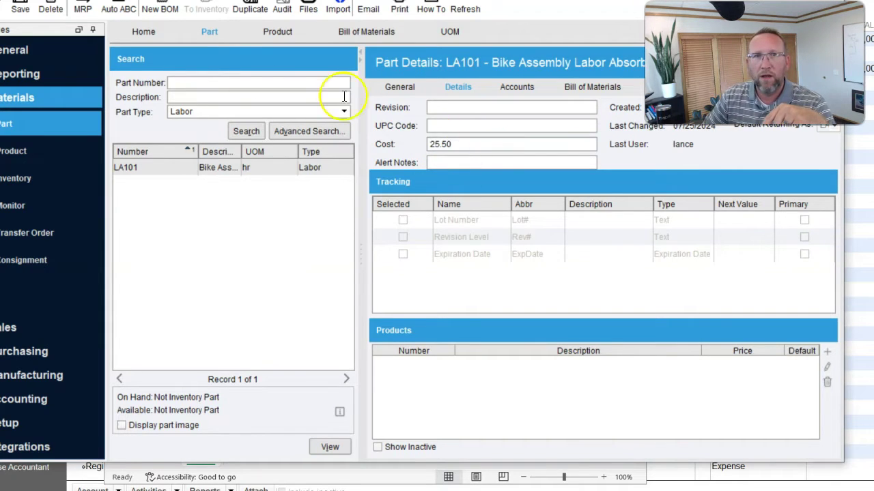
left_click(19, 10)
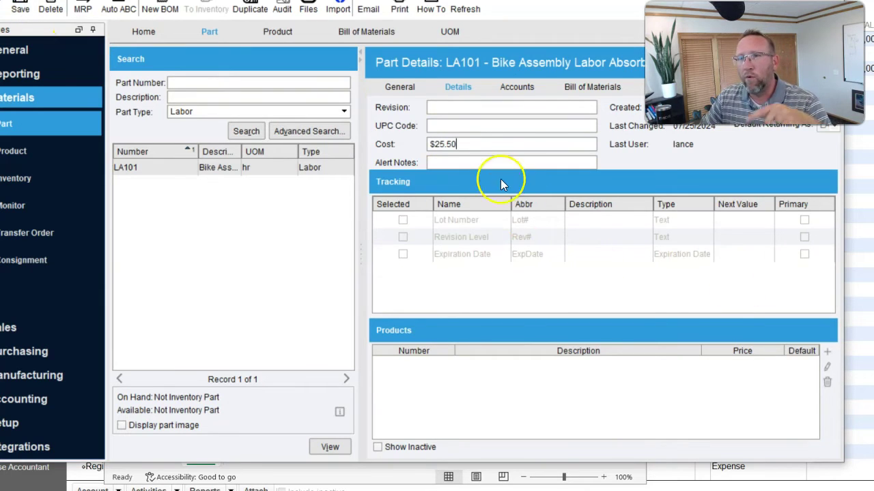
Bring up the account settings of labor part LA101 and list the available expense accounts
left_click(517, 88)
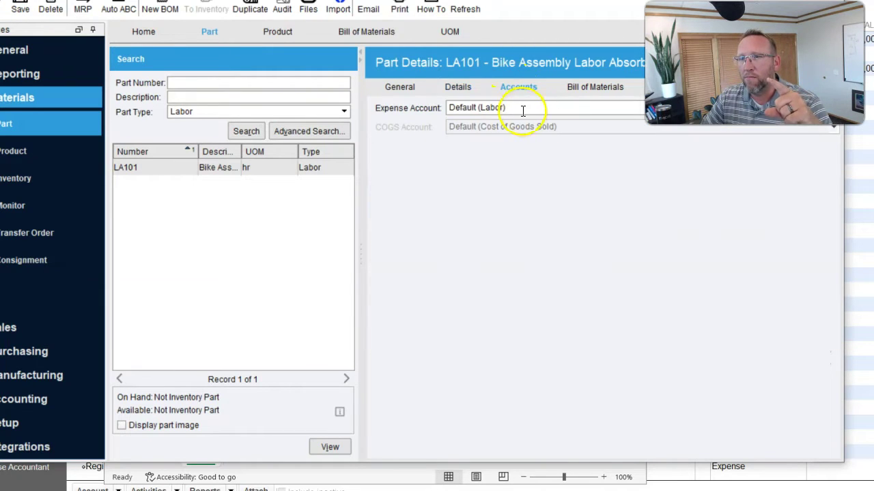
left_click(519, 108)
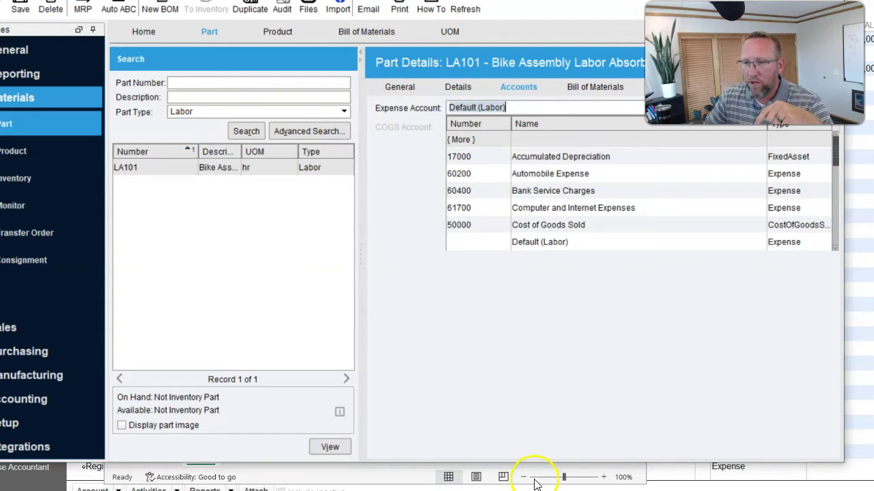
Switch to the Excel chart of accounts sheet and select the Wages:Direct Labor Absorbtion account under Expense
left_click(503, 471)
left_click_drag(639, 234, 628, 329)
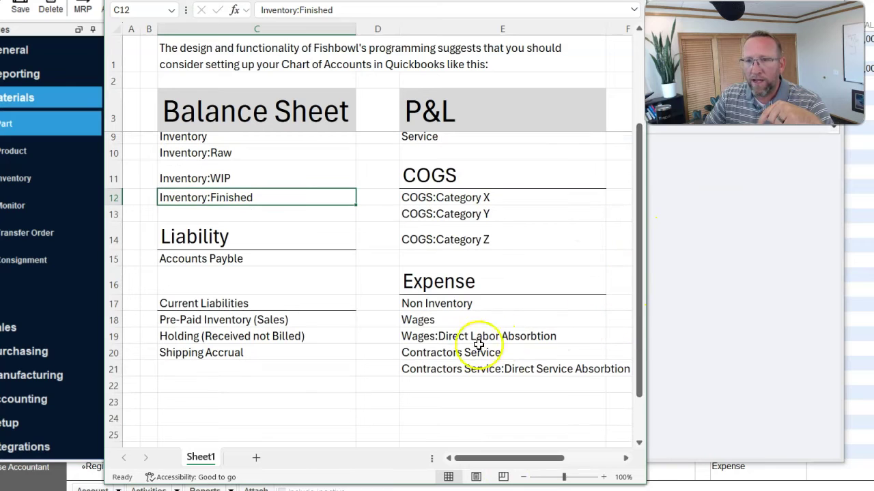
left_click(419, 337)
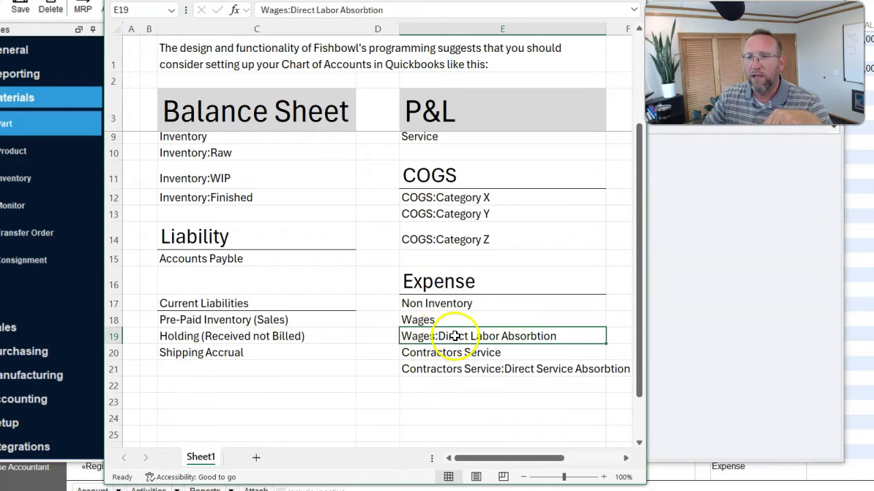